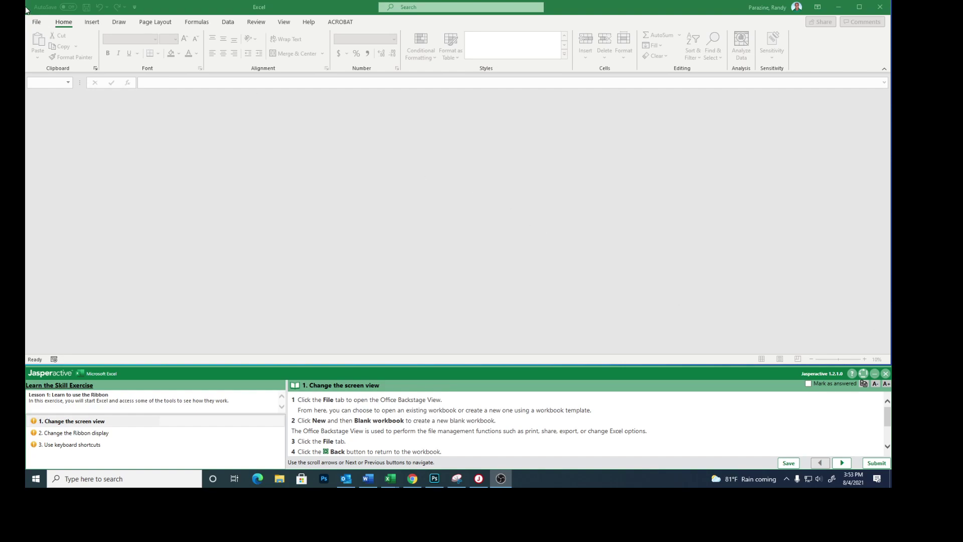
Step: Create a new blank workbook from the Backstage view
left_click(38, 25)
left_click(38, 25)
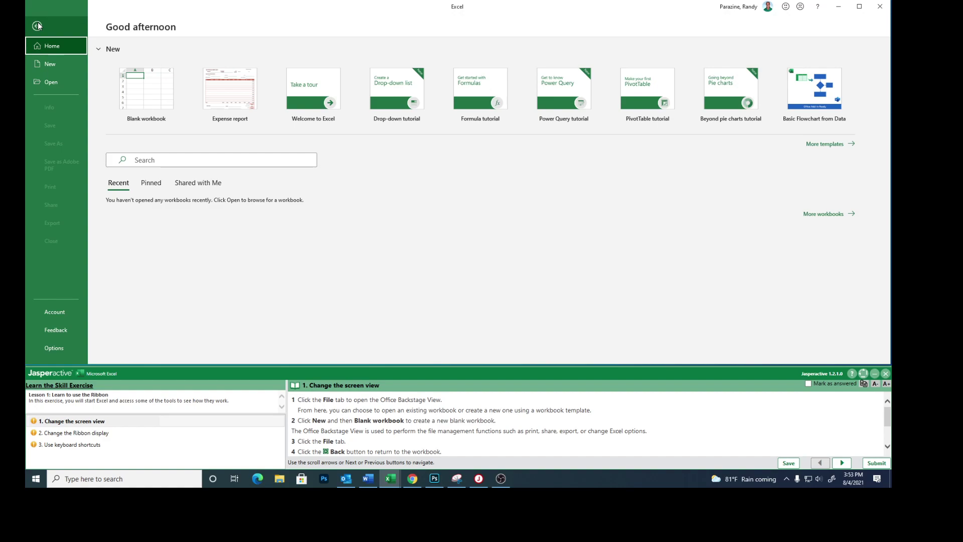
left_click(48, 62)
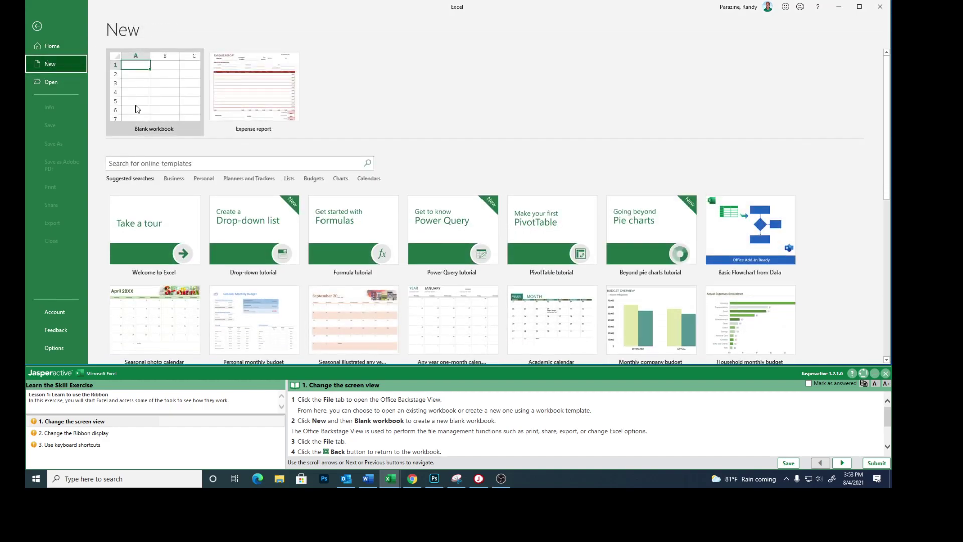
left_click(137, 105)
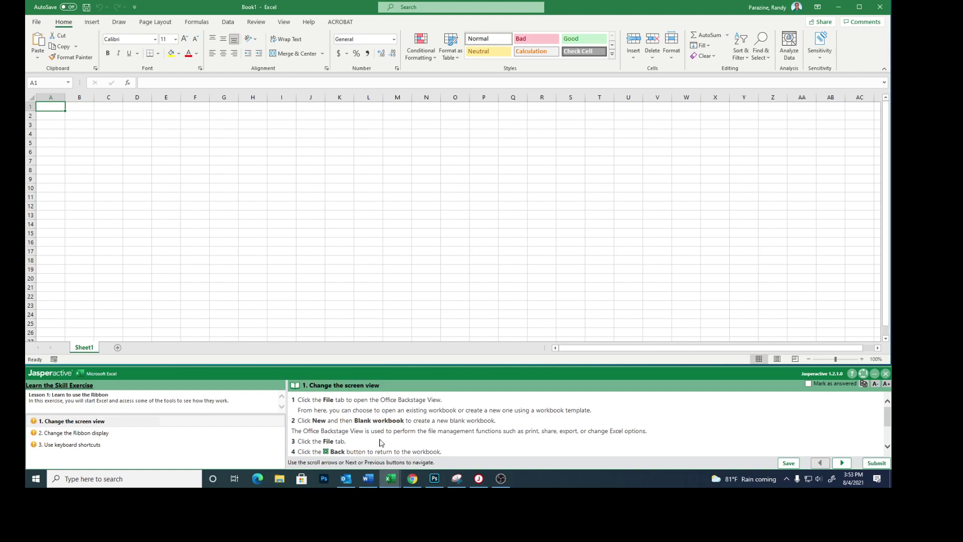
Step: Read the next exercise instructions, open the Backstage view and return to the workbook
scroll(448, 433, "down", 3)
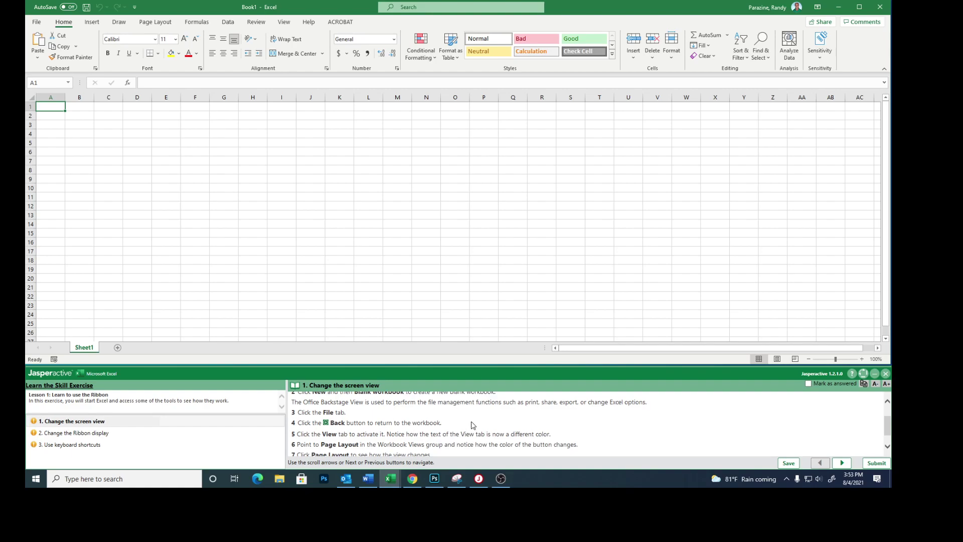
scroll(471, 423, "down", 1)
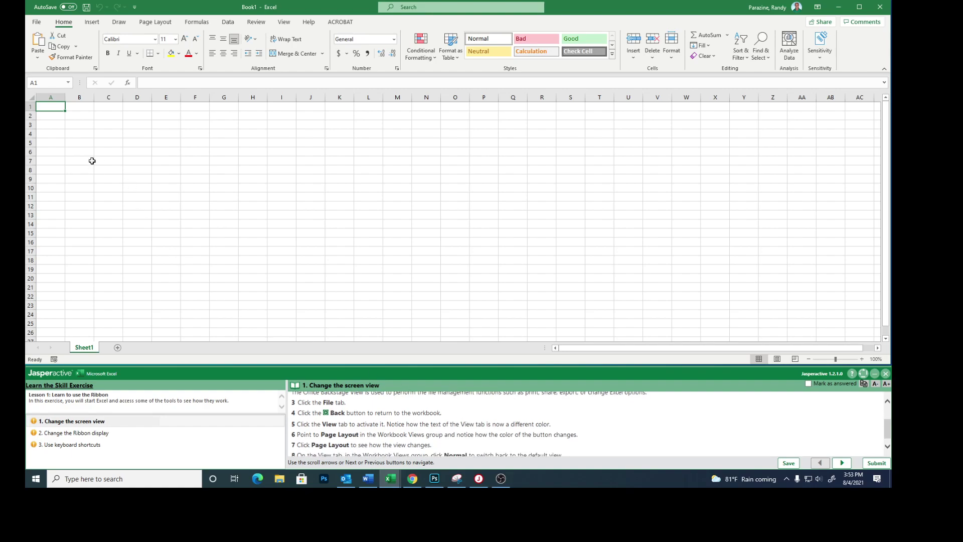
left_click(37, 22)
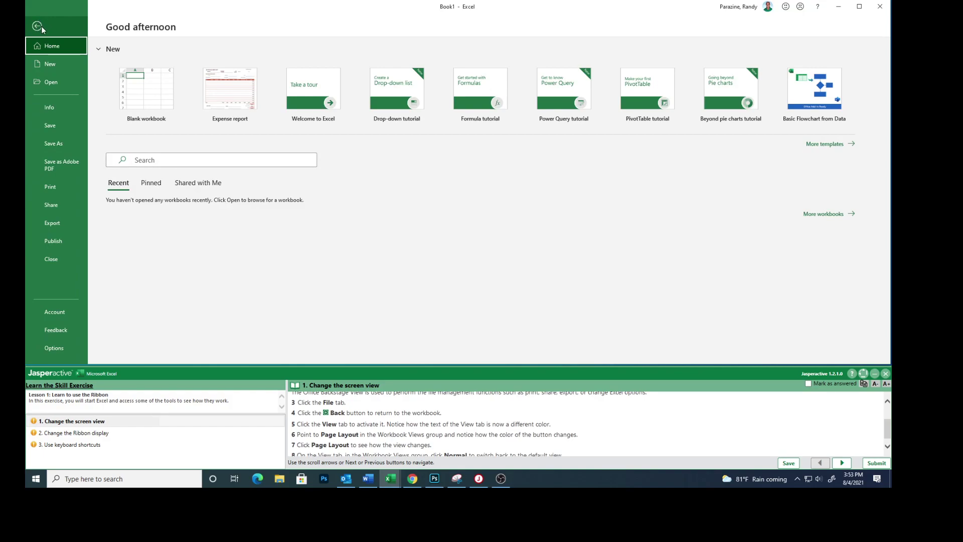
left_click(39, 26)
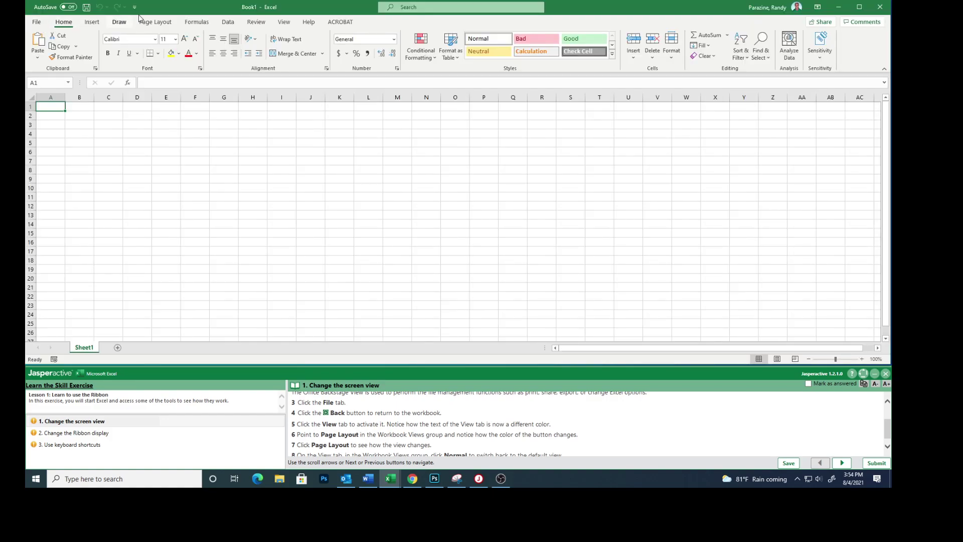
Step: Switch the worksheet to Page Layout view, then return it to Normal view
left_click(284, 24)
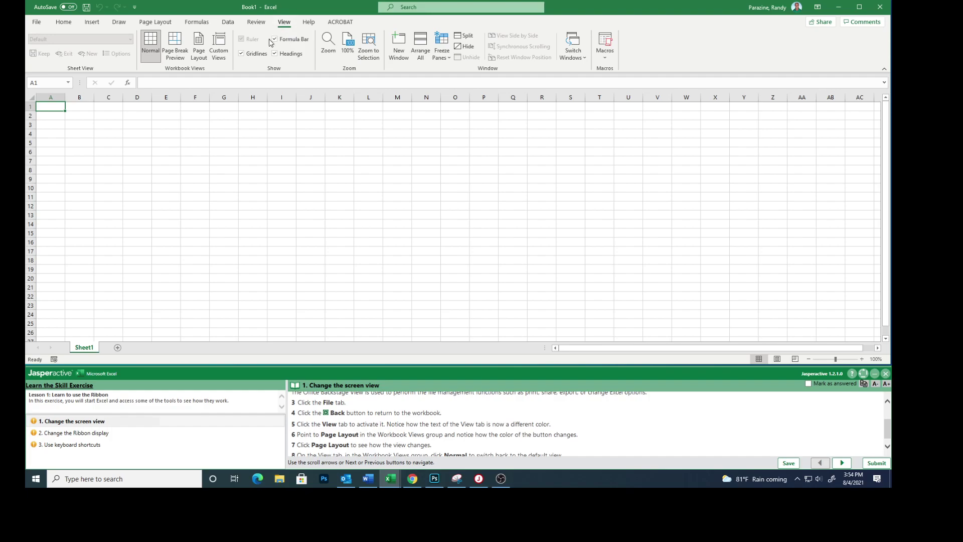
left_click(201, 43)
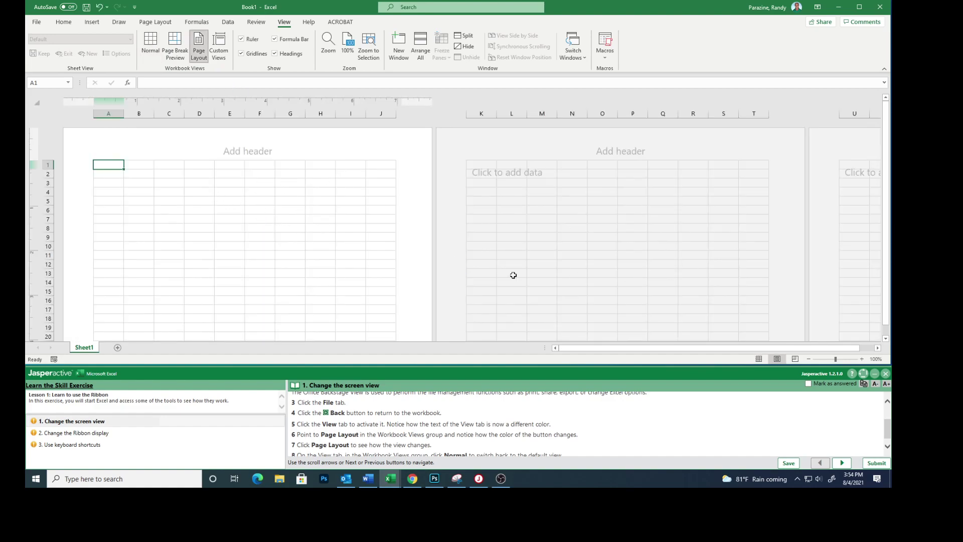
scroll(563, 428, "down", 1)
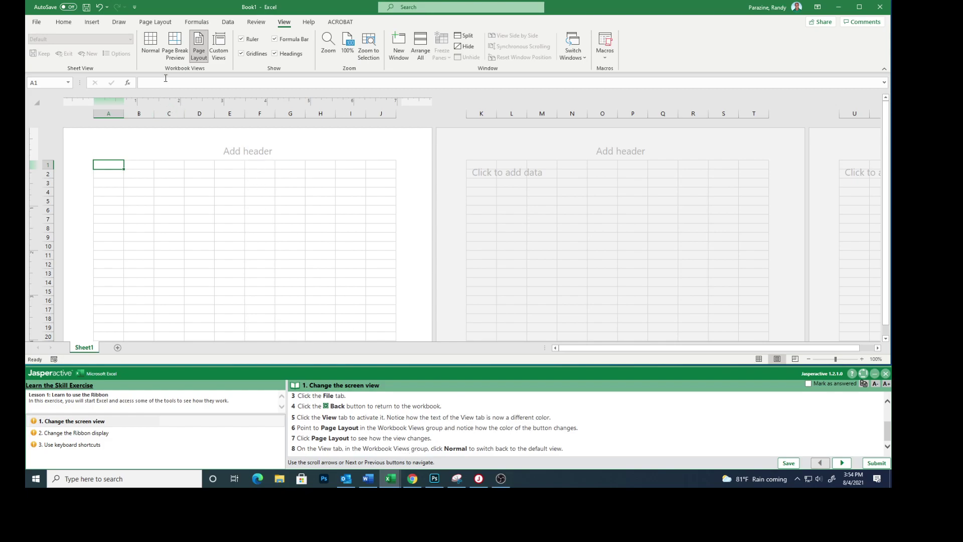
left_click(149, 42)
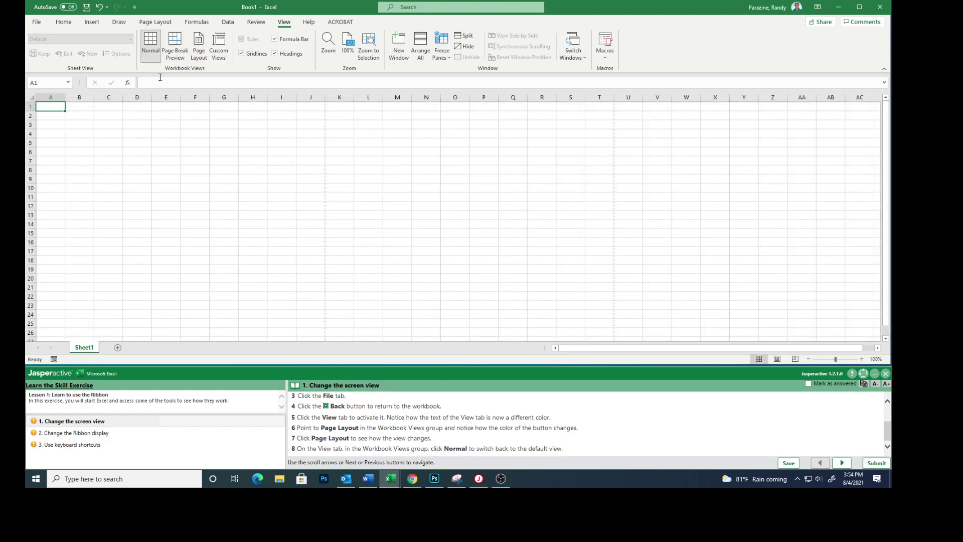
Step: Mark the exercise task "Change the screen view" as answered and go on to task 2
left_click(808, 384)
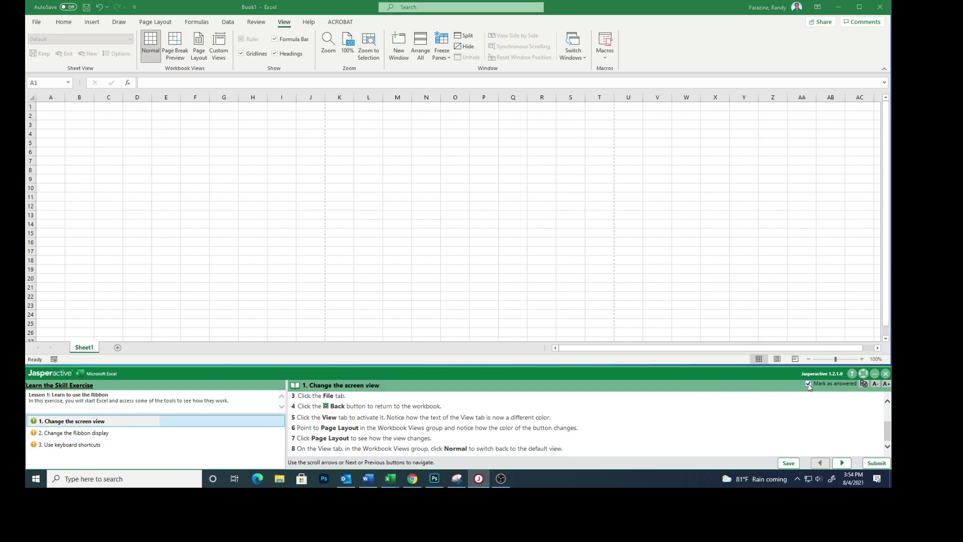
left_click(842, 462)
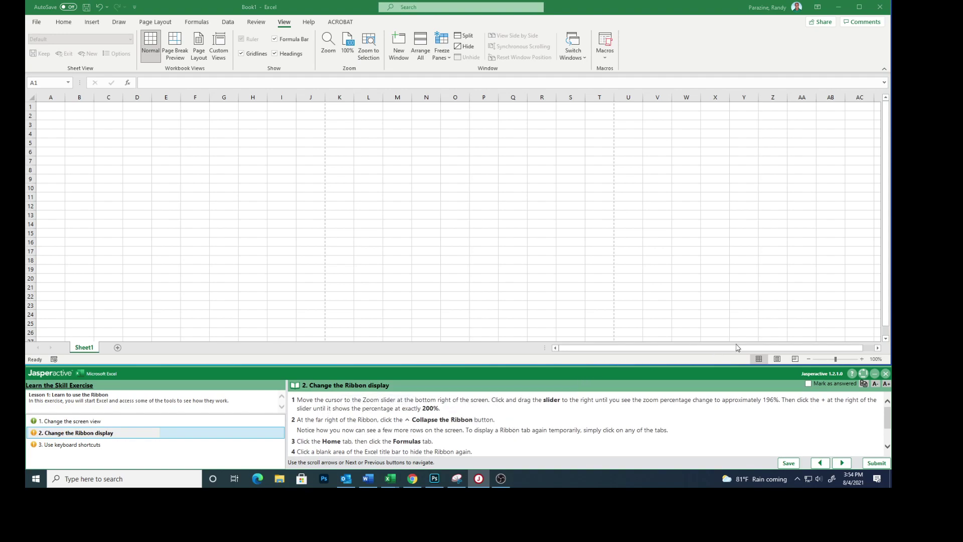
Step: Zoom the worksheet to about 196%, raise it to exactly 200%, and collapse the ribbon
left_click(836, 360)
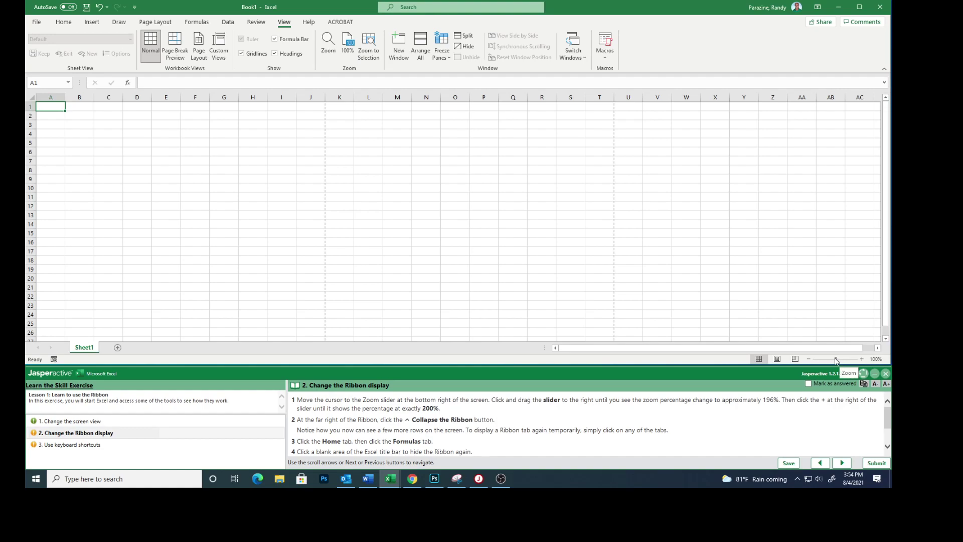
left_click_drag(836, 360, 843, 361)
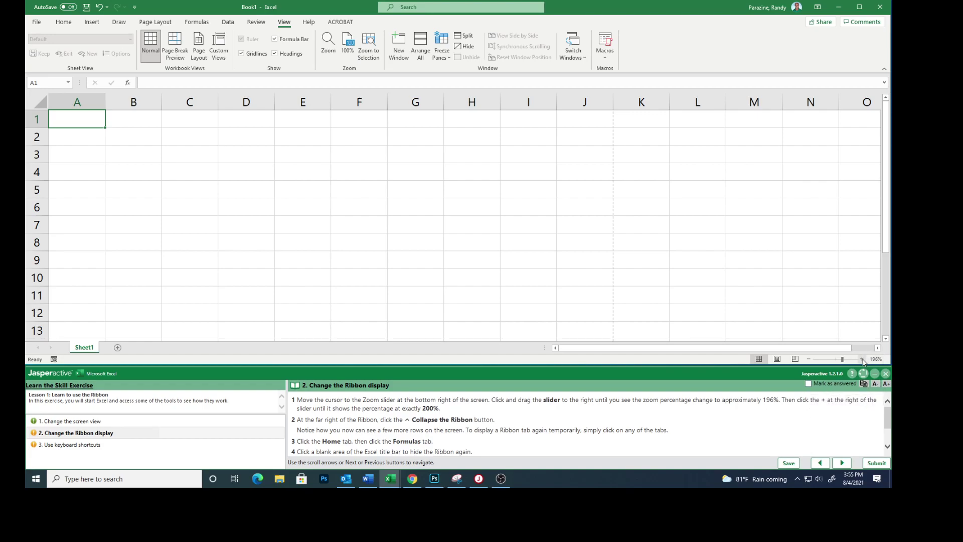
left_click(862, 359)
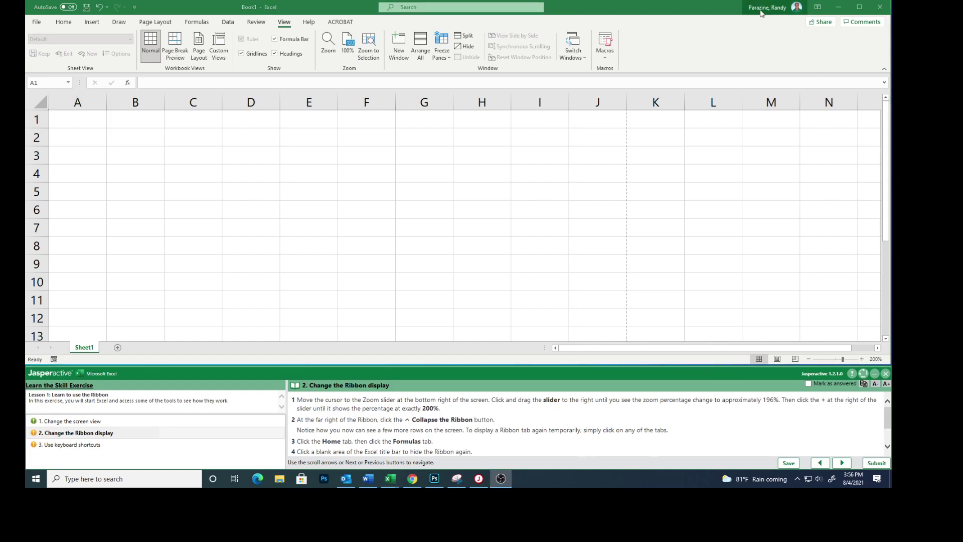
left_click(884, 72)
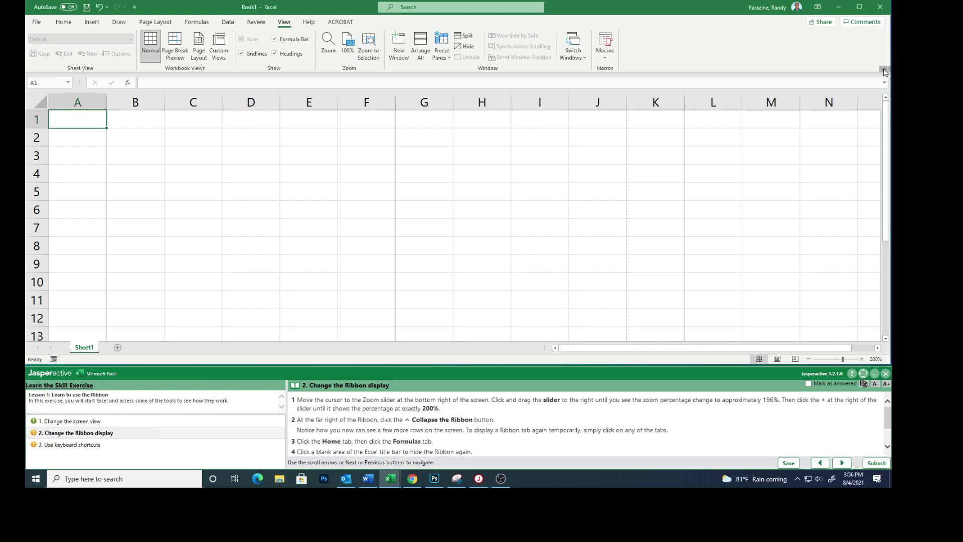
left_click(885, 71)
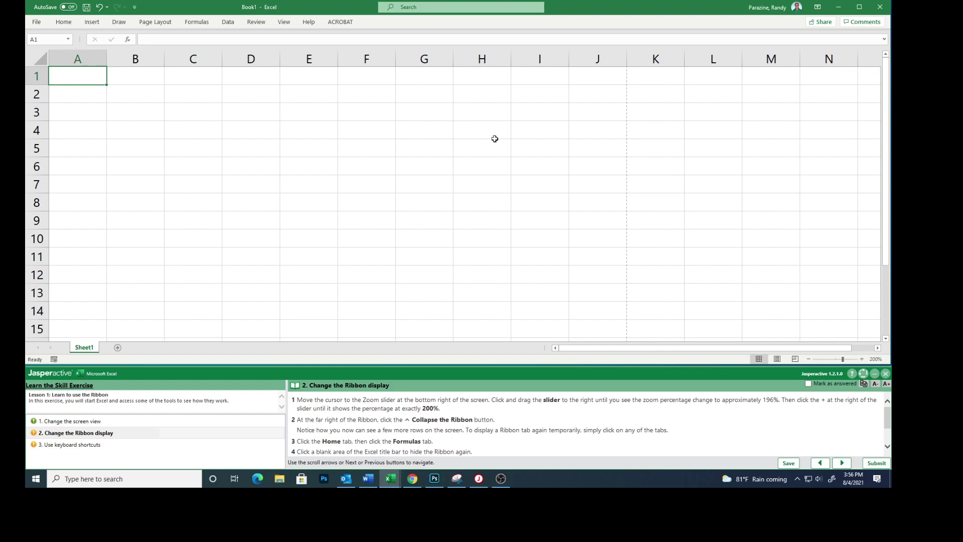
Step: Temporarily display the Formulas, Data, Home and again Formulas commands of the collapsed ribbon, then hide them
left_click(197, 22)
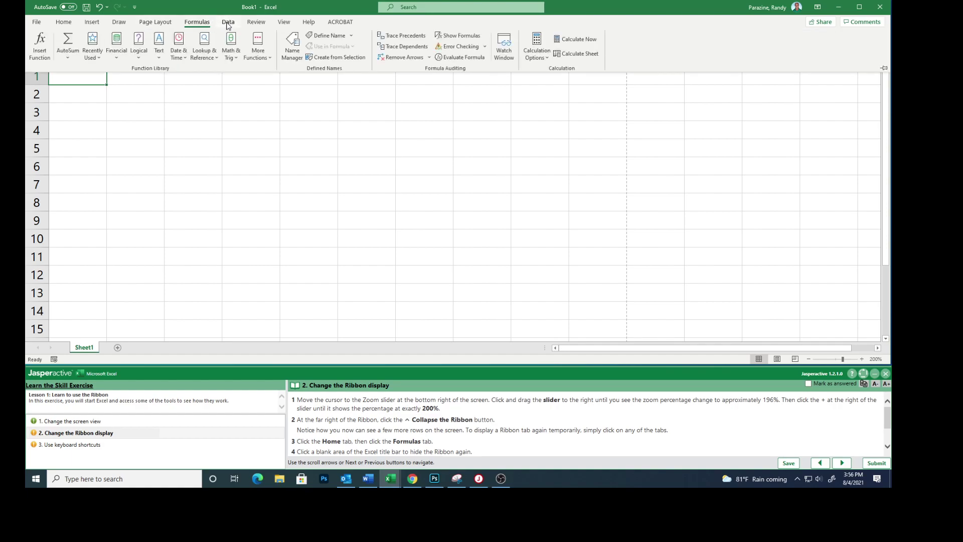
left_click(228, 24)
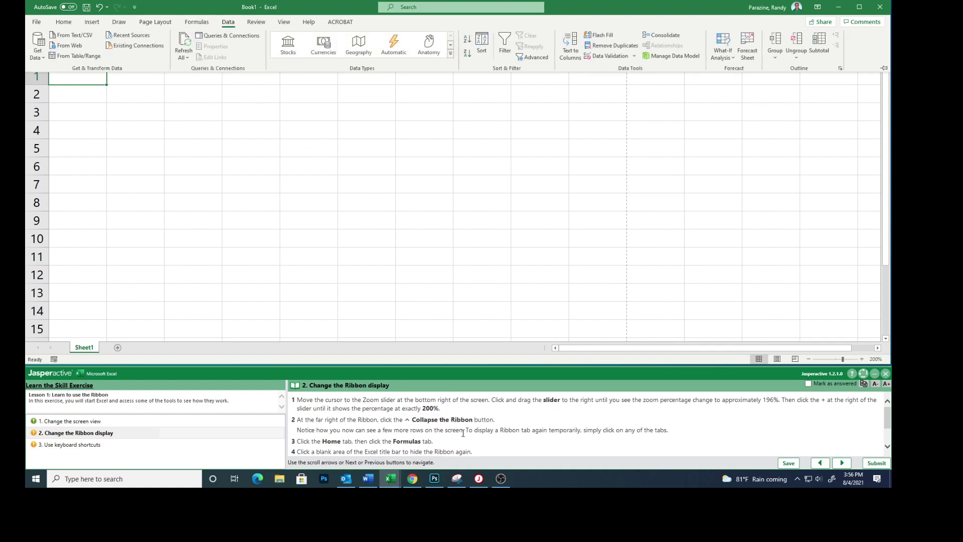
left_click(65, 24)
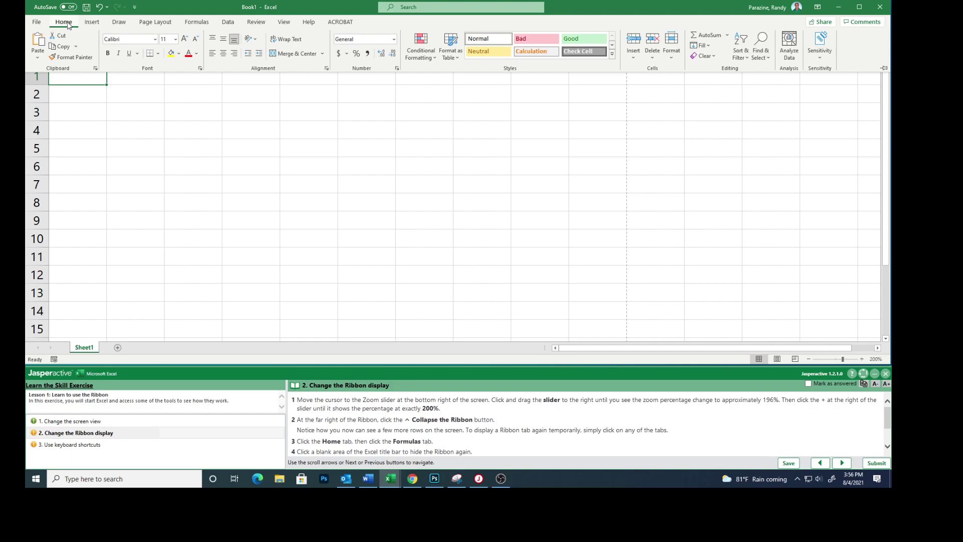
left_click(198, 25)
scroll(611, 430, "down", 3)
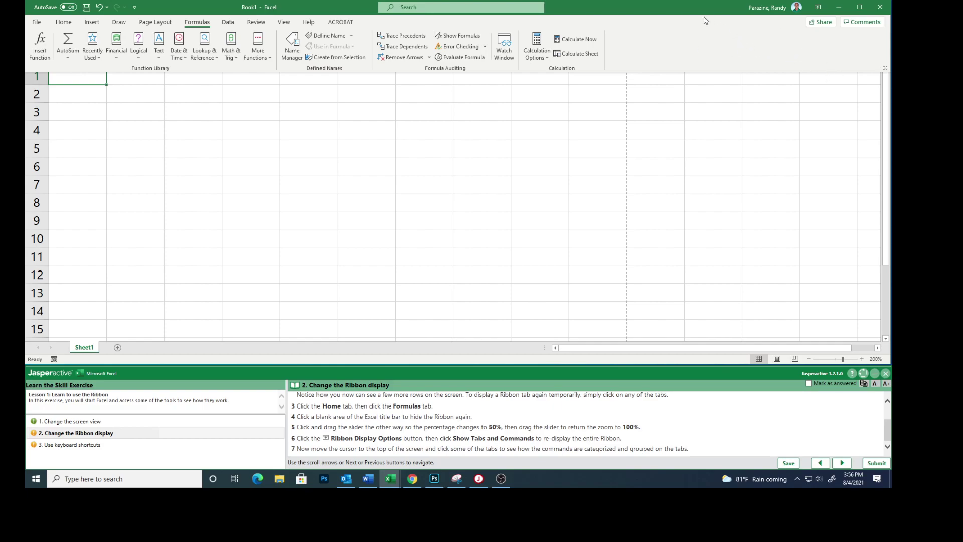
left_click(308, 7)
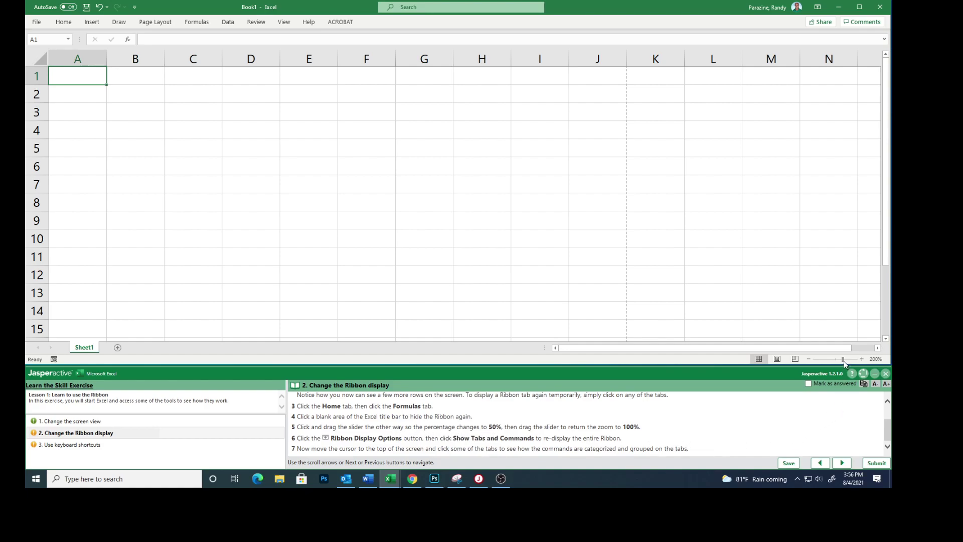
Step: Zoom the worksheet out to 50% and back to 100%, then set the ribbon display to Show Tabs and Commands
left_click_drag(843, 360, 823, 360)
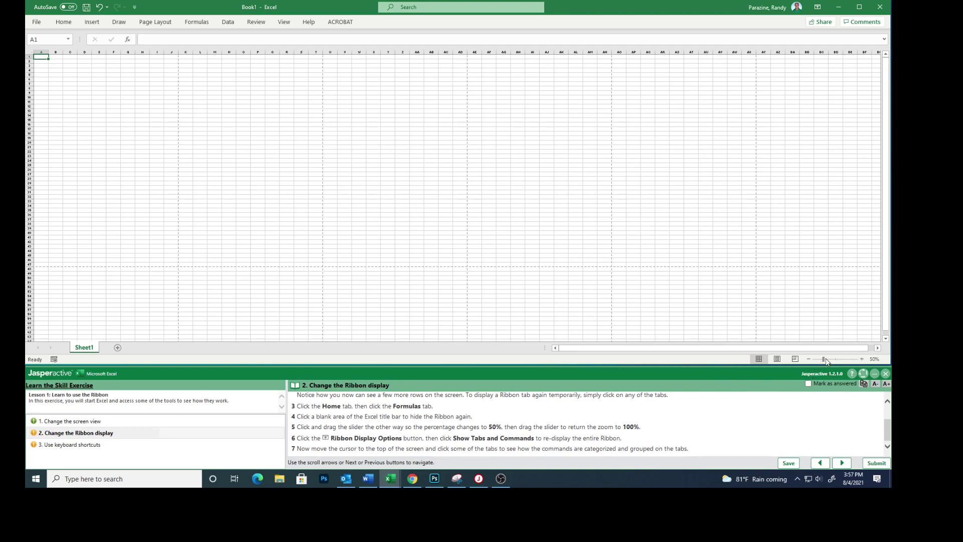
left_click_drag(823, 357, 835, 357)
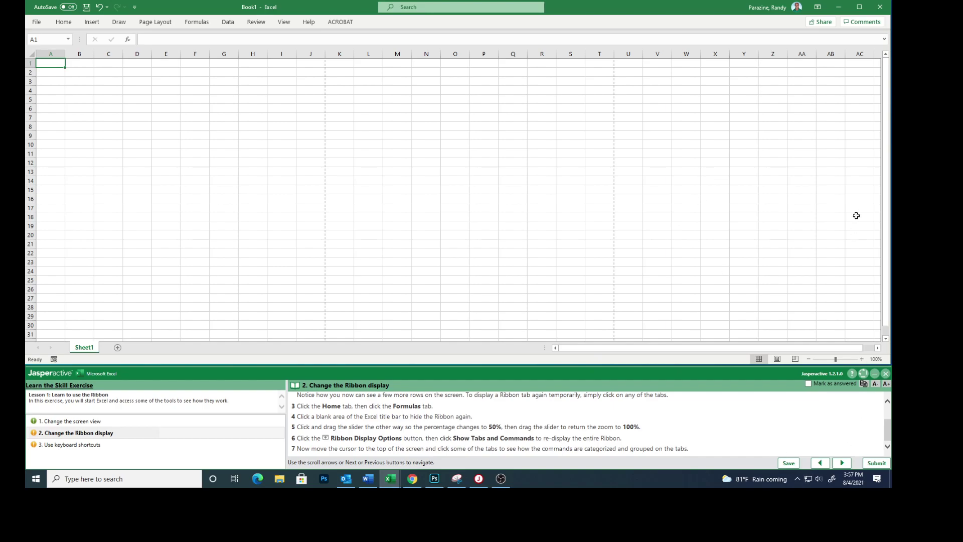
left_click(818, 8)
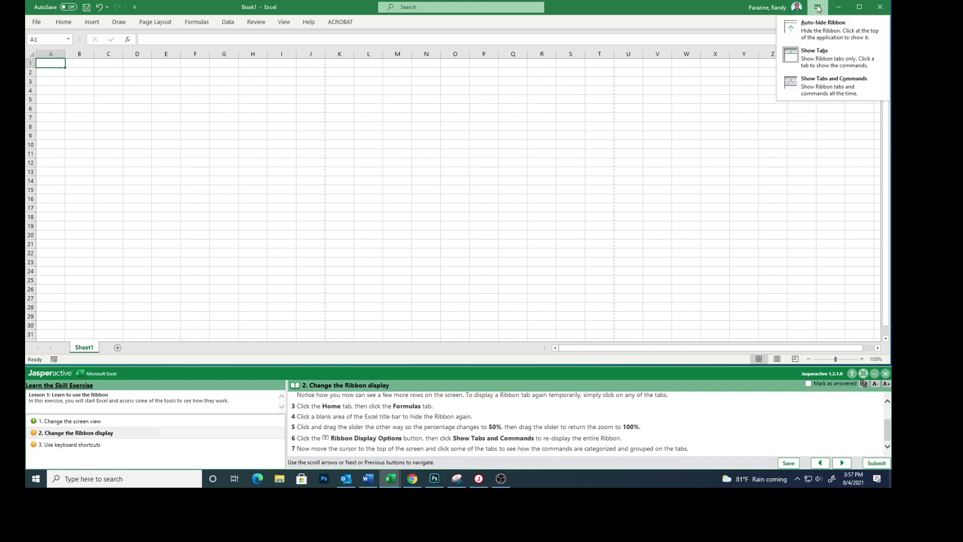
left_click(817, 87)
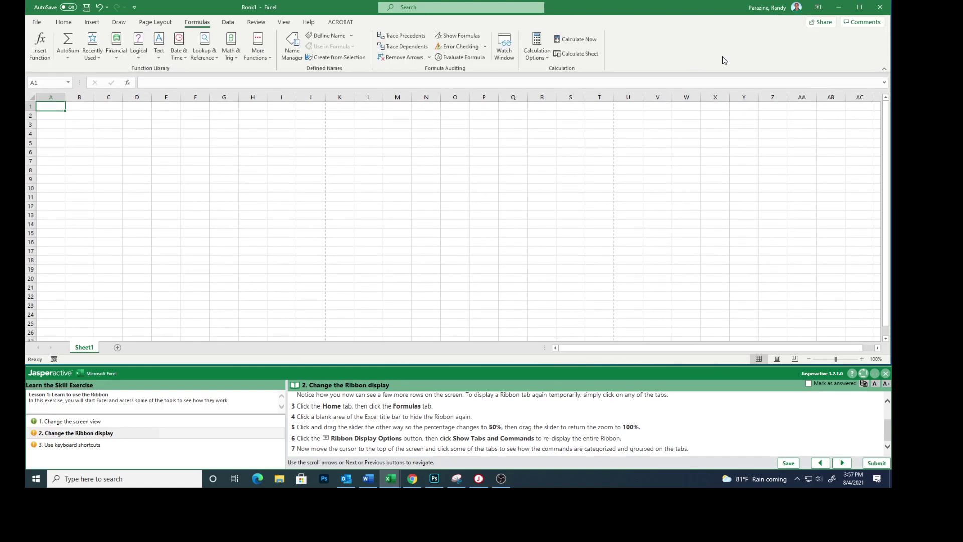
Step: Collapse the ribbon once more and restore it with the Show Tabs and Commands display option
left_click(884, 70)
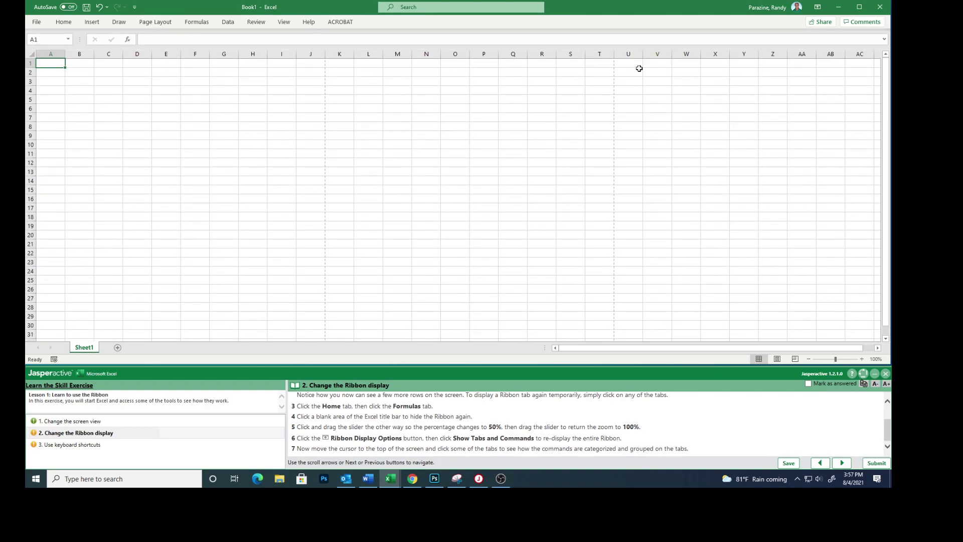
left_click(818, 8)
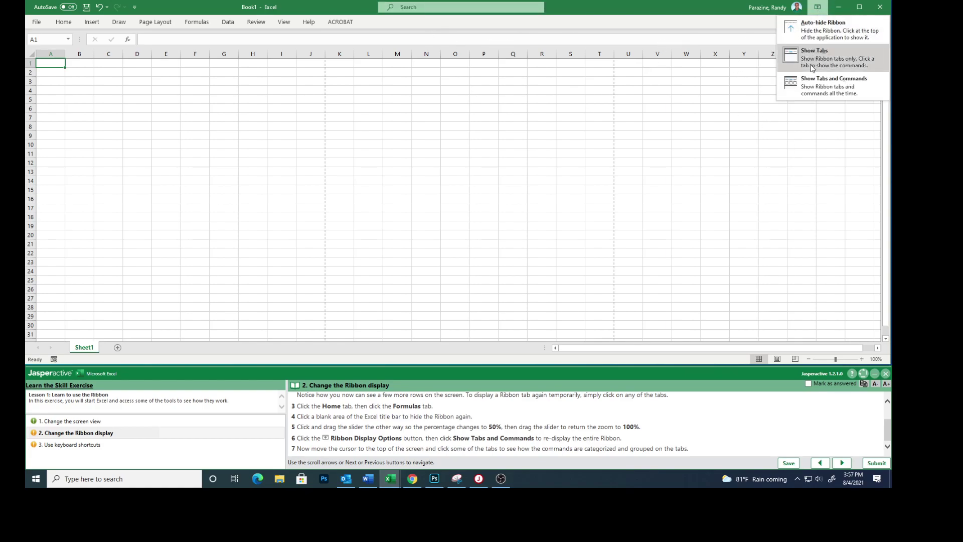
left_click(812, 84)
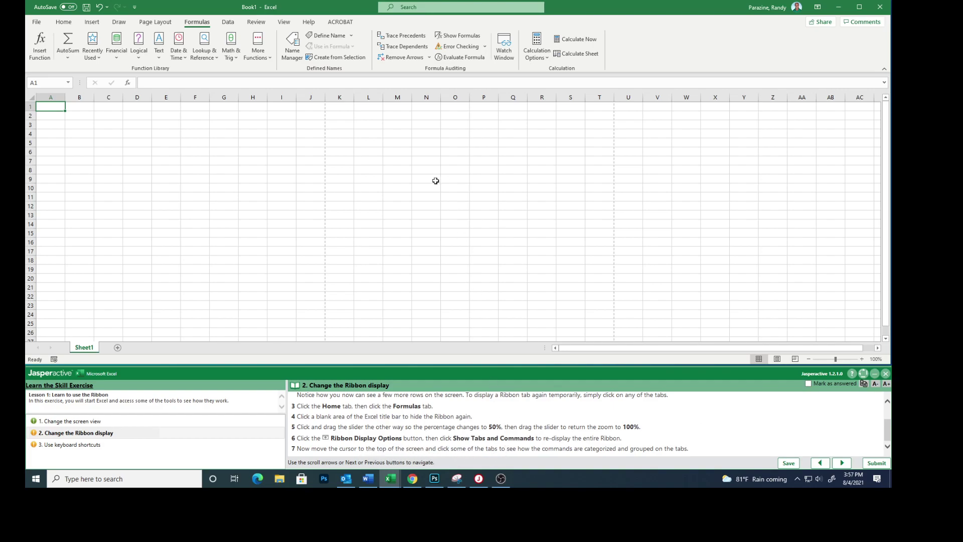
Step: Look through the Help, View, Review, Data, Formulas, Page Layout and Draw command groups of the ribbon
left_click(314, 23)
left_click(284, 22)
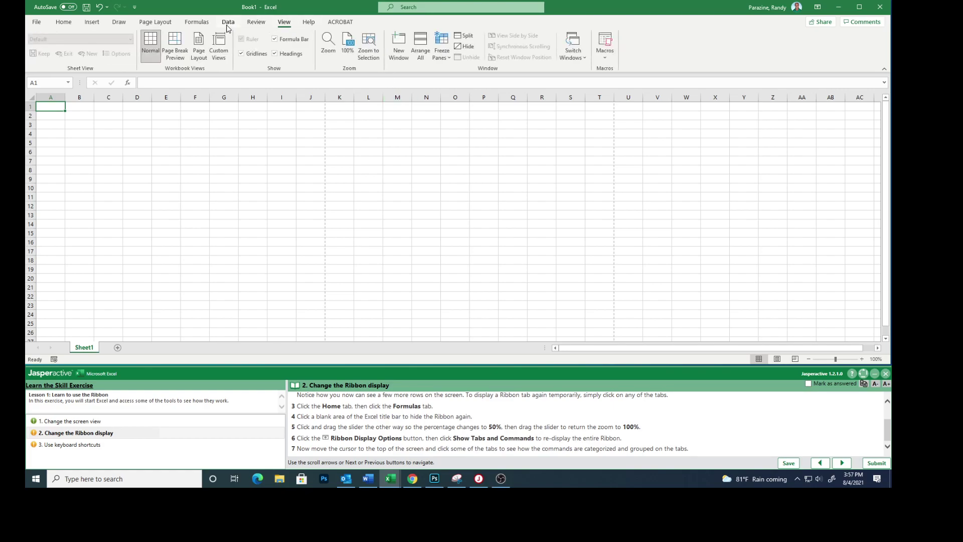
left_click(256, 23)
left_click(228, 23)
left_click(197, 23)
left_click(157, 23)
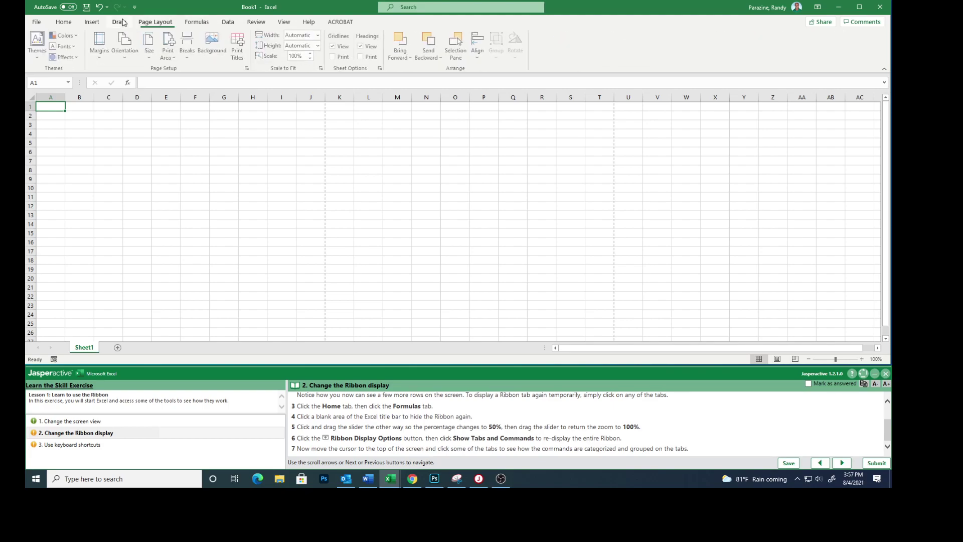
left_click(120, 23)
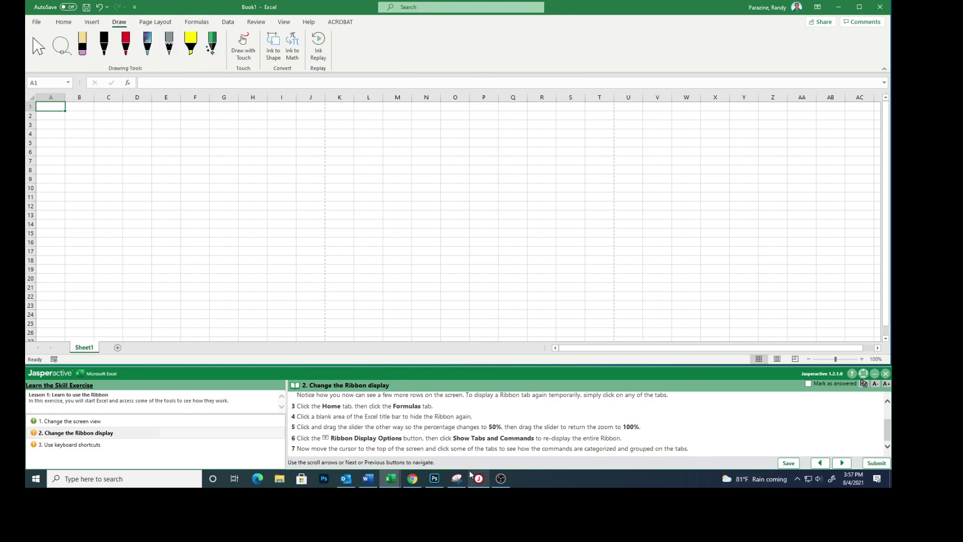
Step: Mark the exercise task "Change the Ribbon display" as answered and go on to task 3
left_click(808, 384)
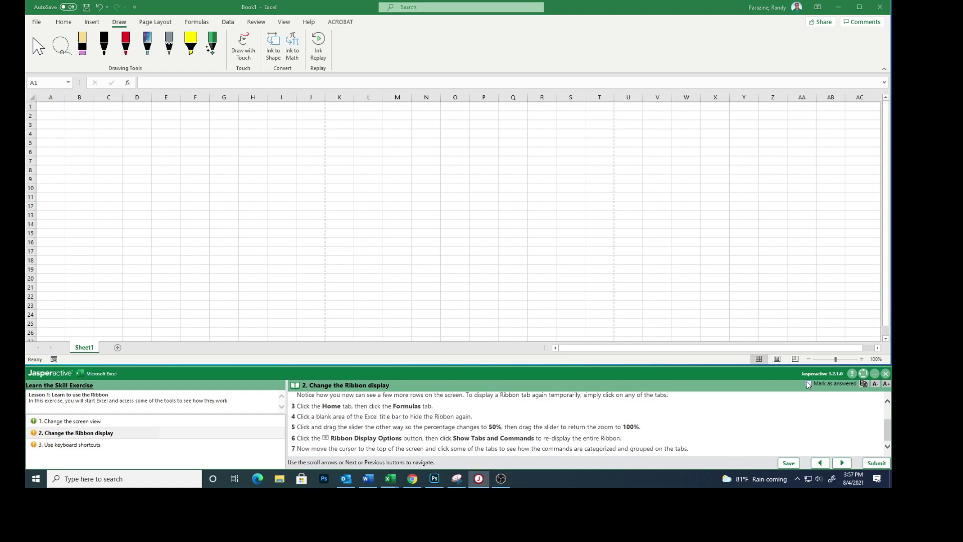
left_click(843, 462)
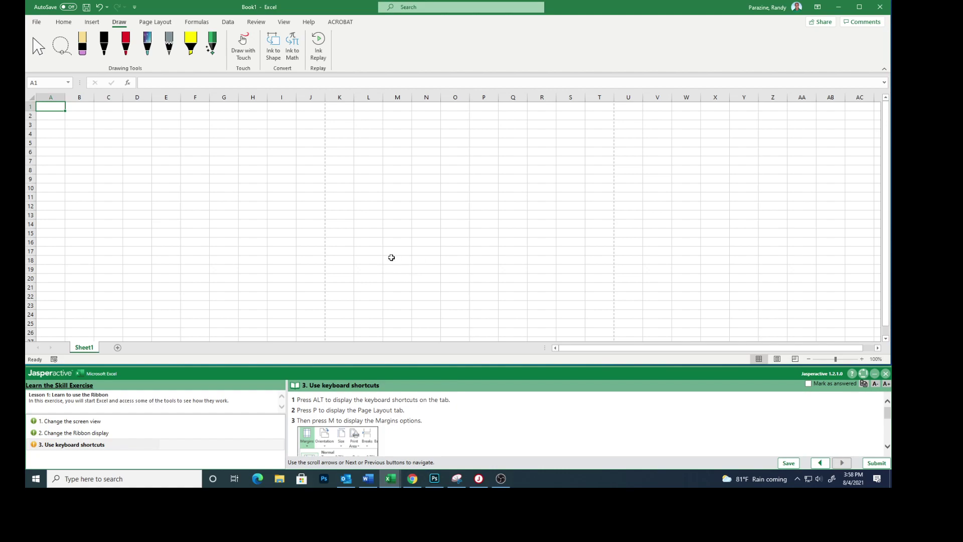
Step: Show the ribbon's keyboard shortcut hints and use them to display the Page Layout commands and the Margins options
key("alt")
left_click(103, 24)
key("alt")
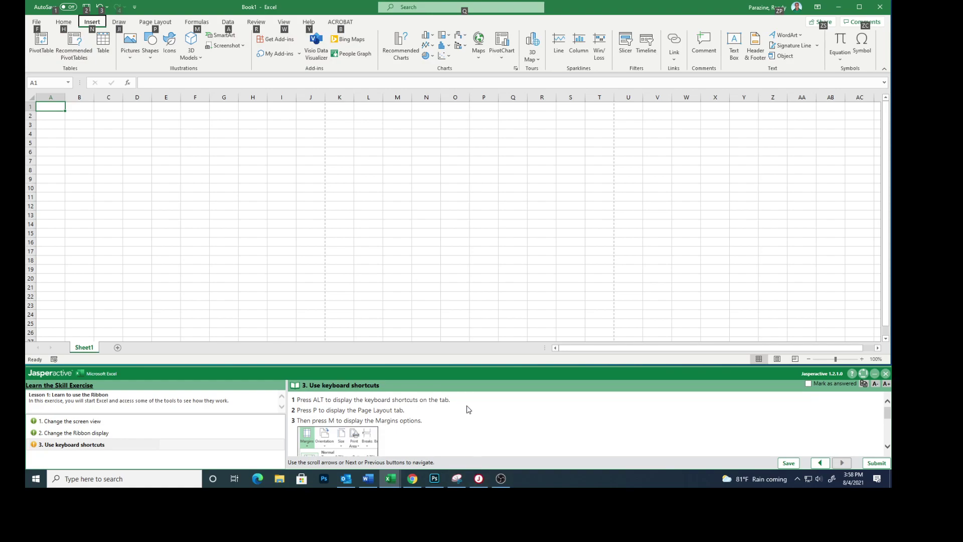
key("p")
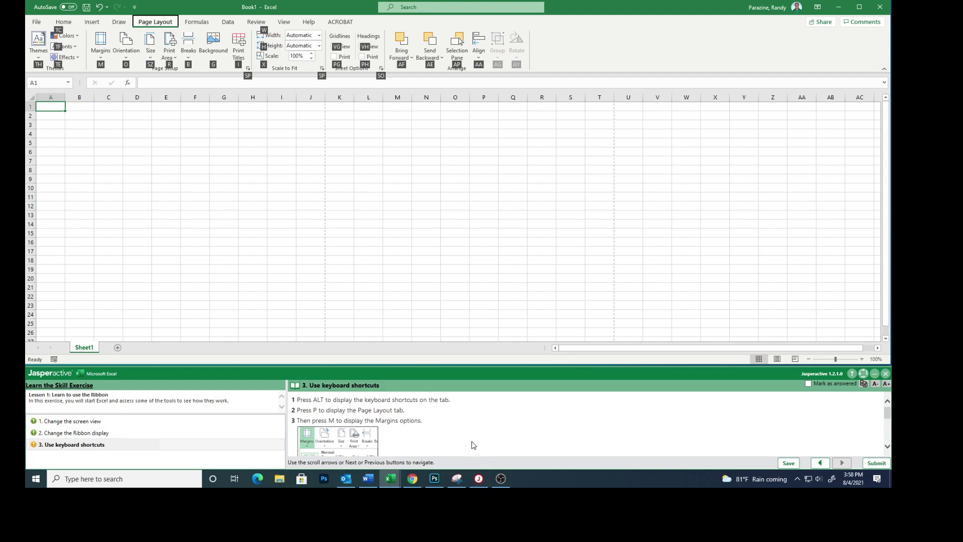
key("m")
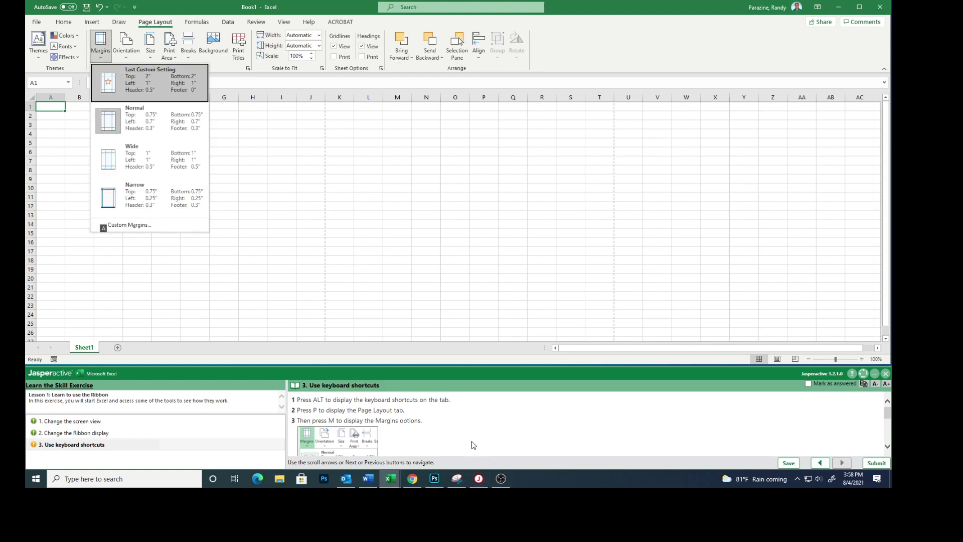
Step: Follow the remaining task 3 instructions: cancel the Margins options and dismiss all shortcut hints from the ribbon
scroll(548, 419, "down", 3)
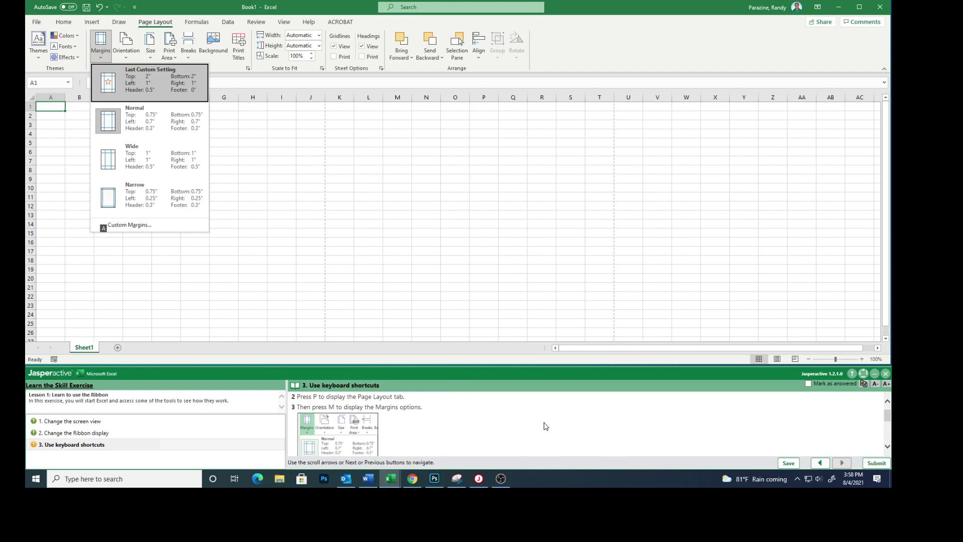
scroll(546, 426, "down", 2)
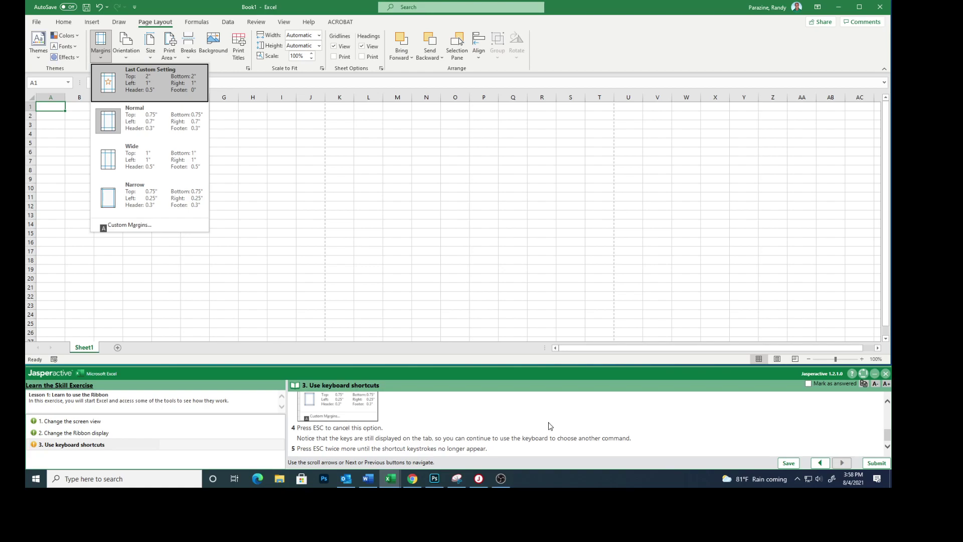
key("Escape")
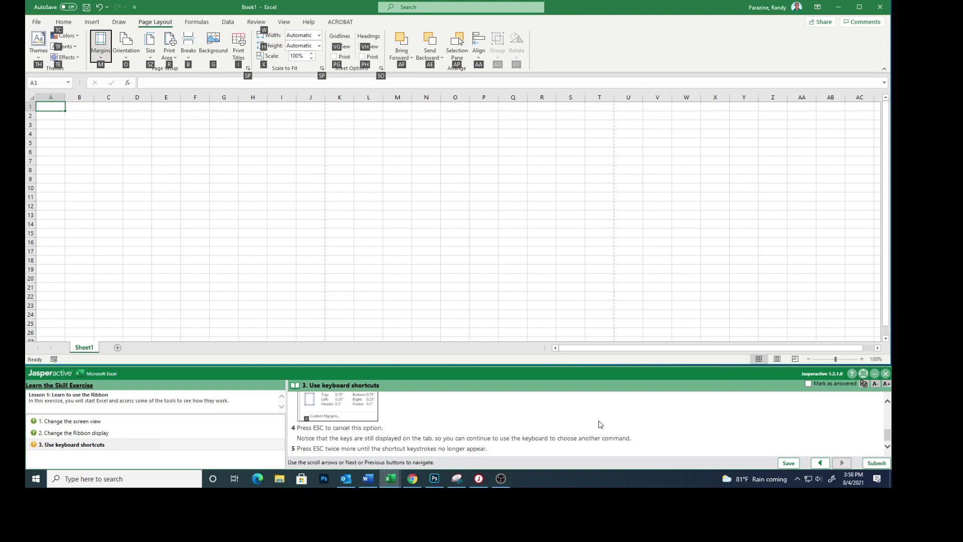
key("Escape")
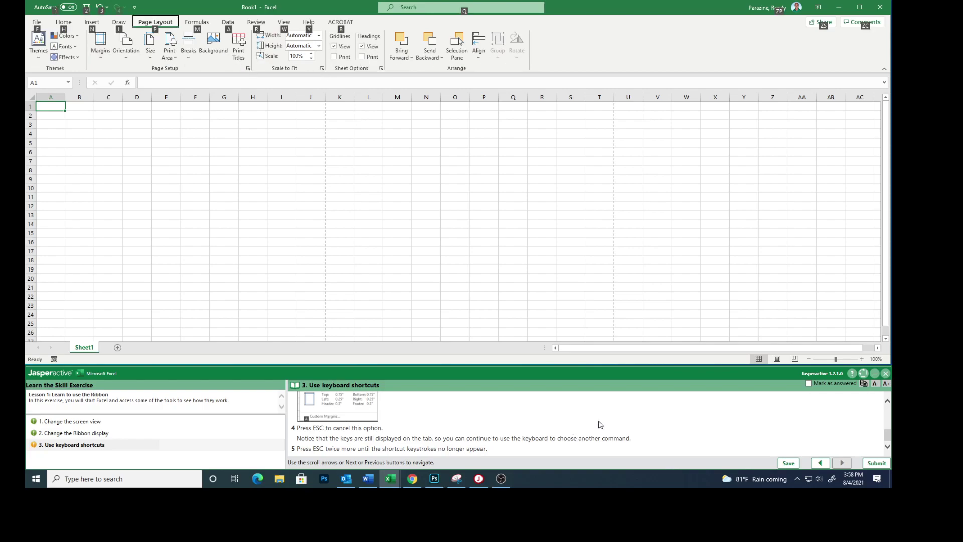
key("Escape")
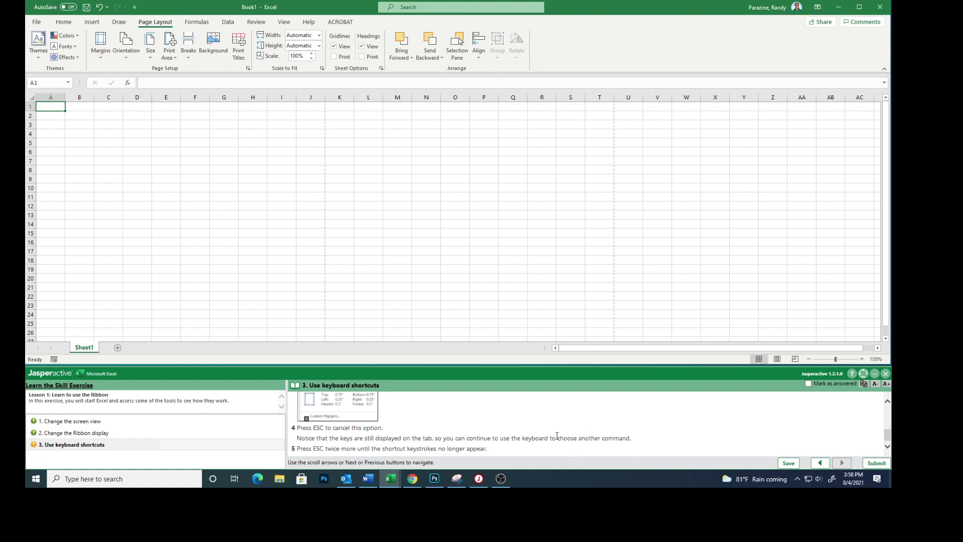
Step: Mark the exercise task "Use keyboard shortcuts" as answered, then submit the exercise for scoring and return to Jasperactive
left_click(807, 383)
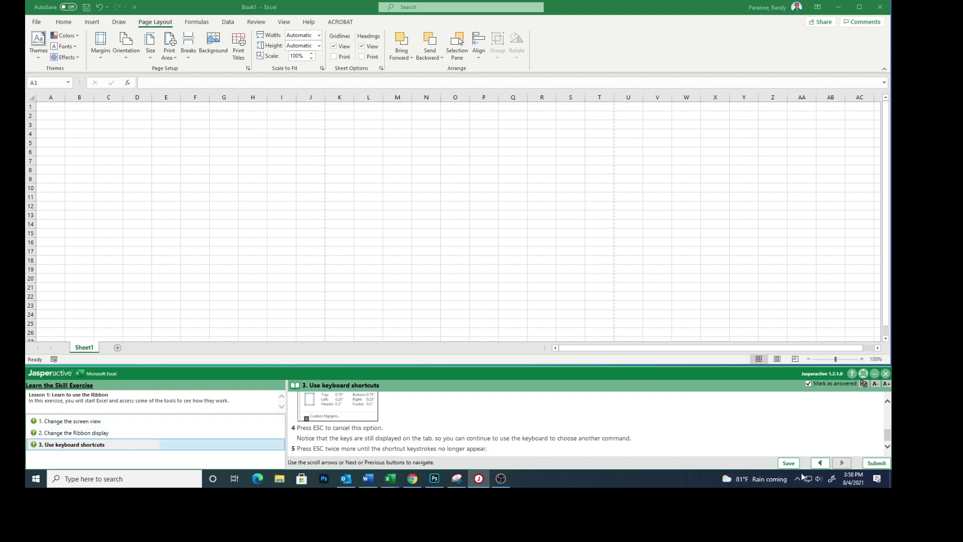
left_click(874, 463)
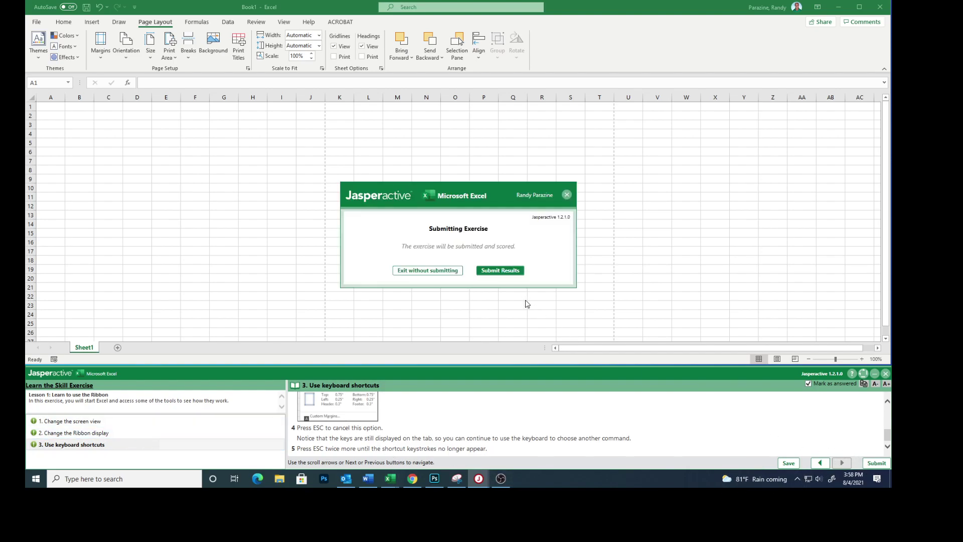
left_click(499, 272)
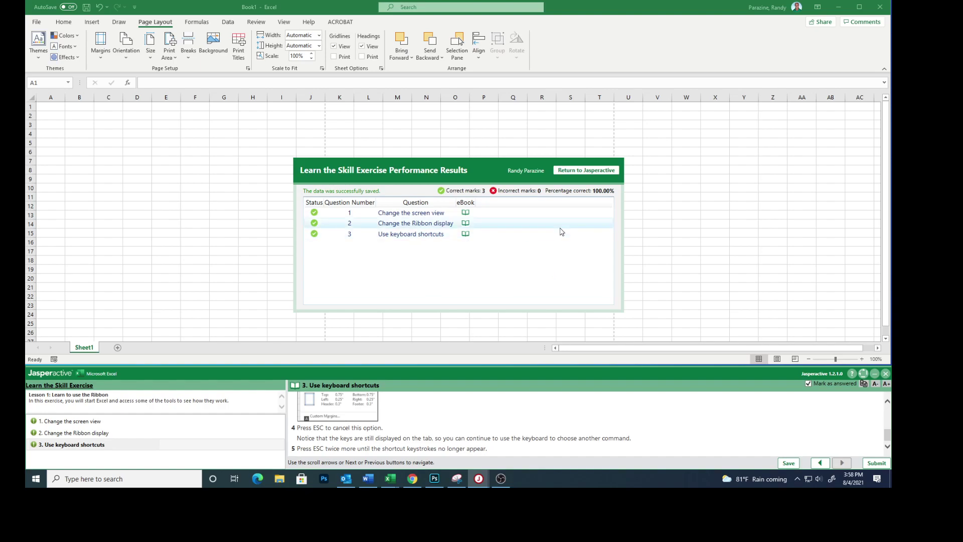
left_click(576, 171)
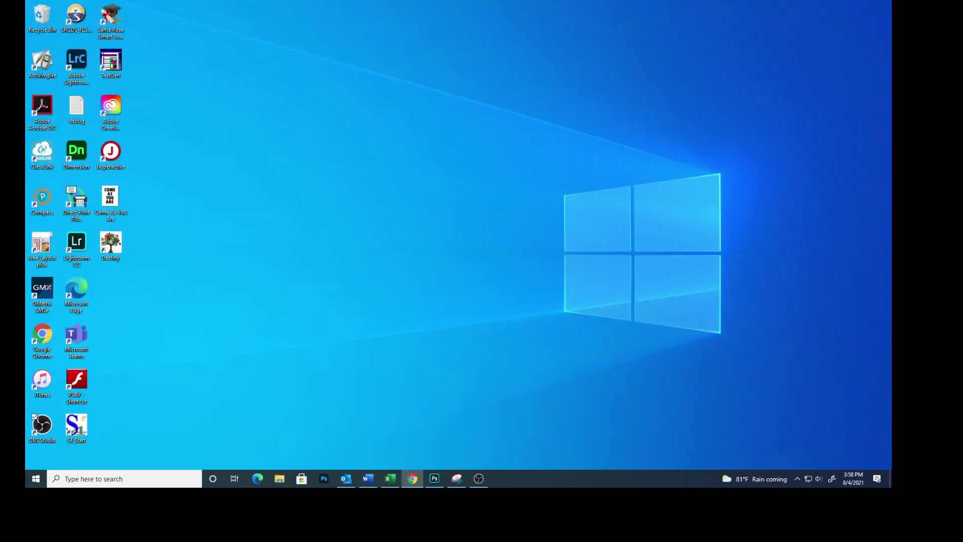